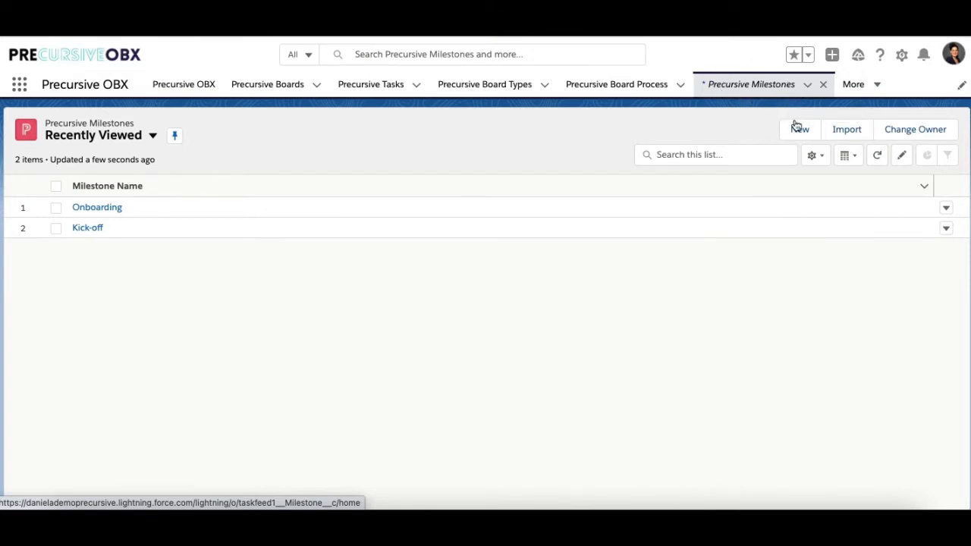
pyautogui.click(800, 130)
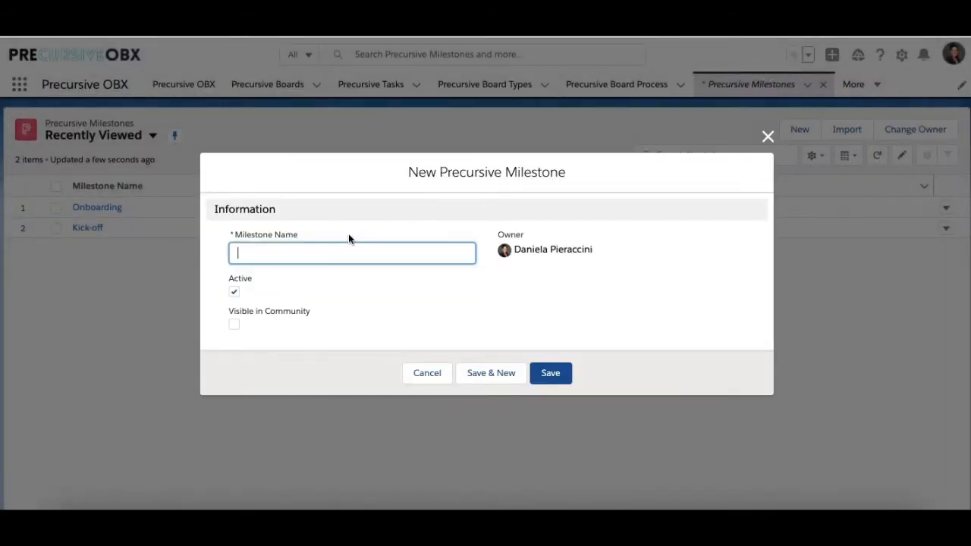
pyautogui.write('Kick-off')
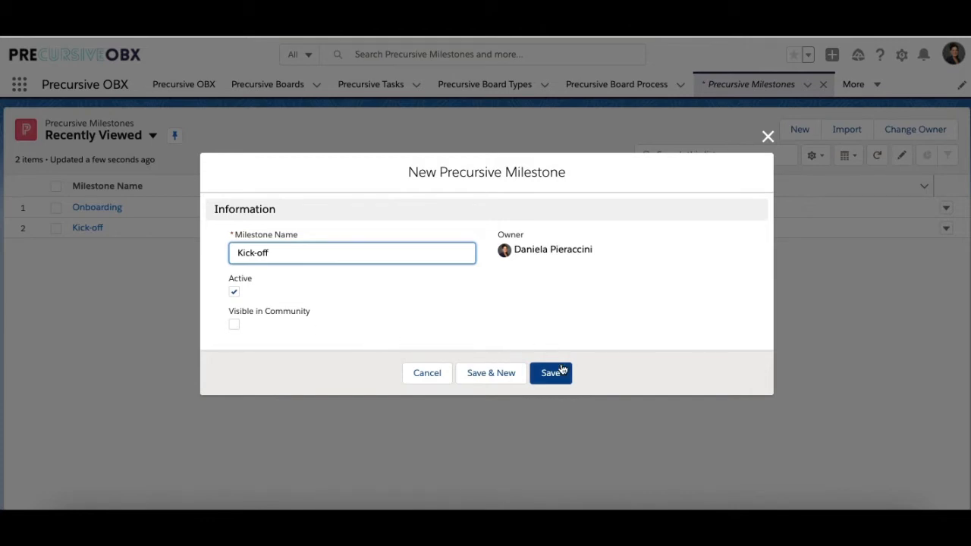
pyautogui.click(425, 381)
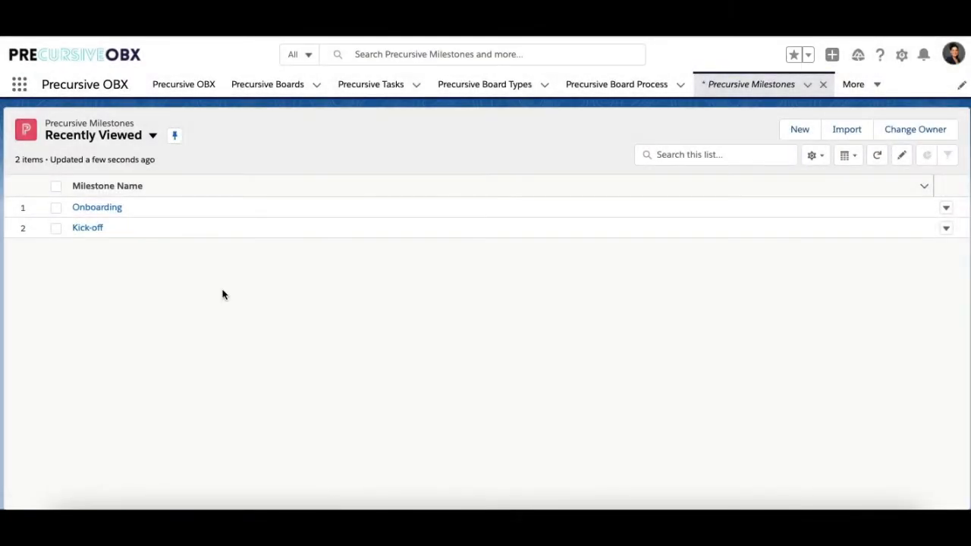
# Start a new measure for the Onboarding milestone, named "Time to Completed OB" with a target of 30 days.
pyautogui.click(97, 207)
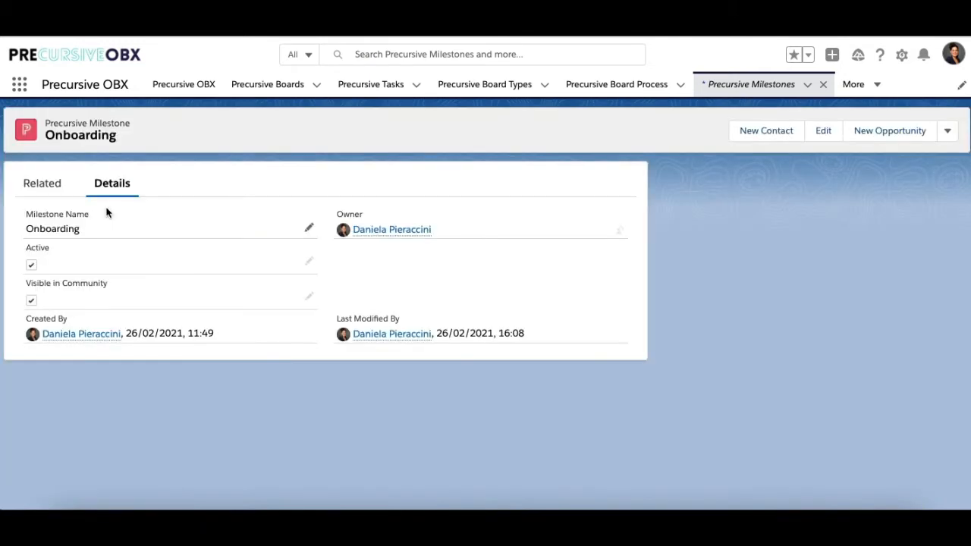
pyautogui.click(43, 184)
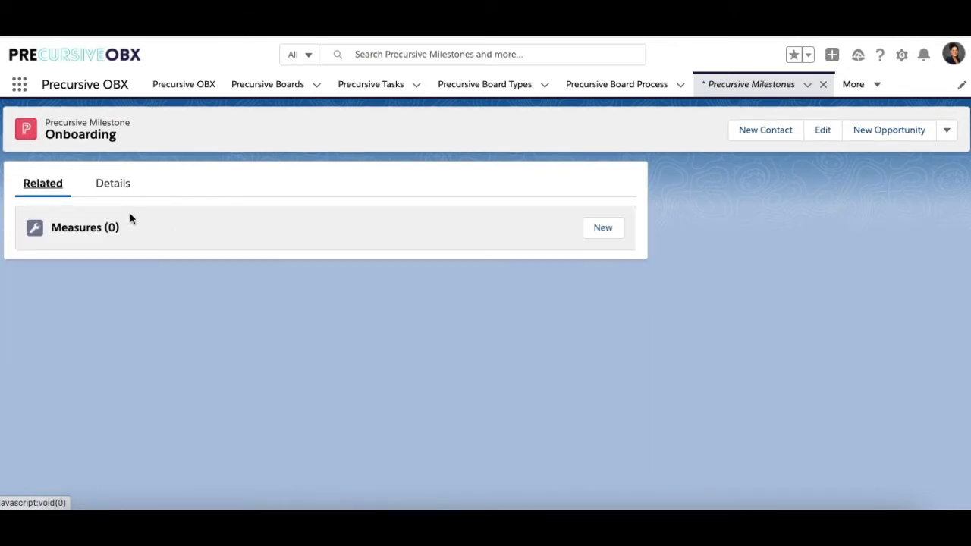
pyautogui.click(605, 229)
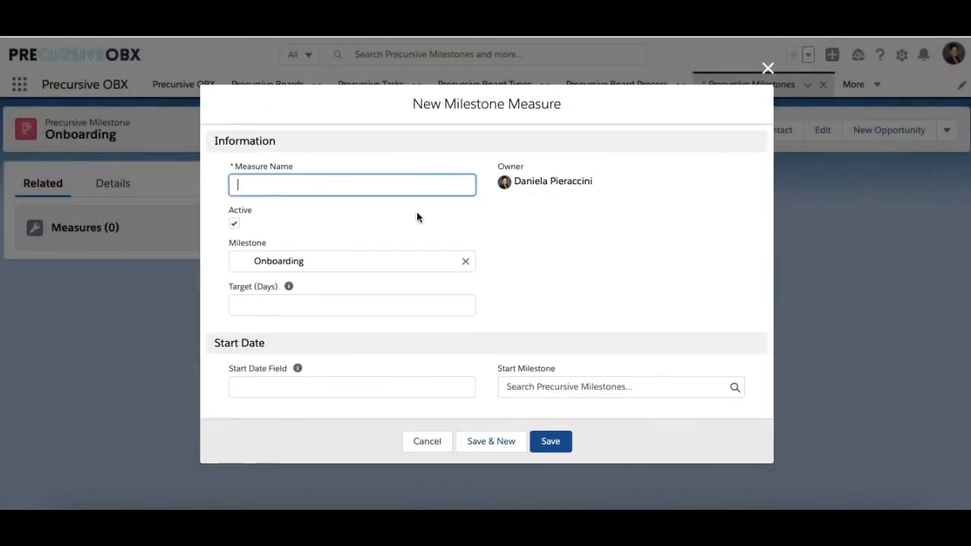
pyautogui.write('Time to Completed OB')
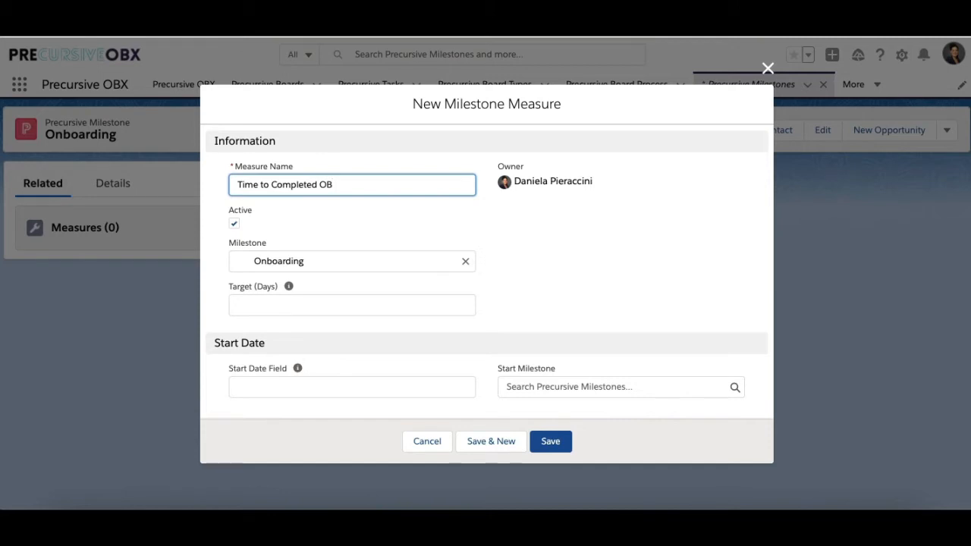
pyautogui.click(244, 306)
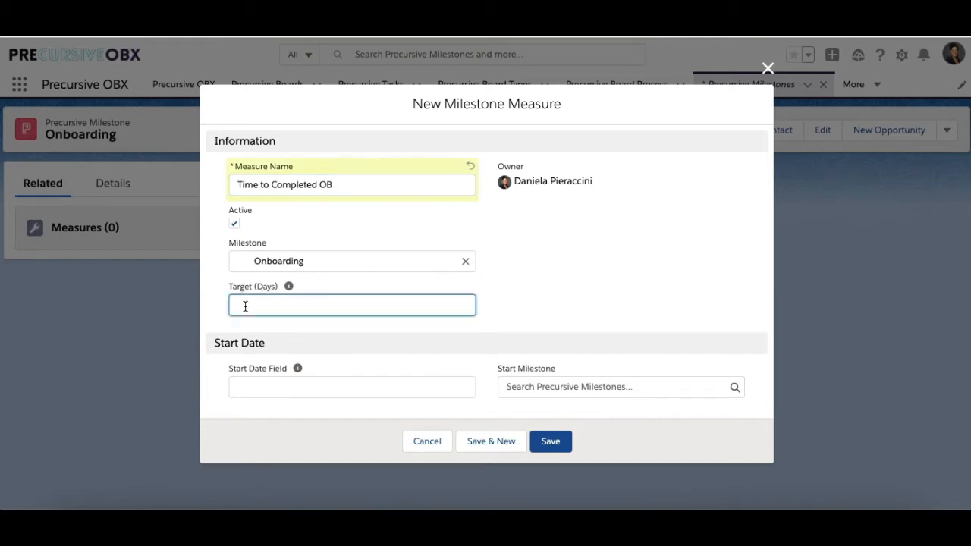
pyautogui.write('30')
pyautogui.moveTo(297, 374)
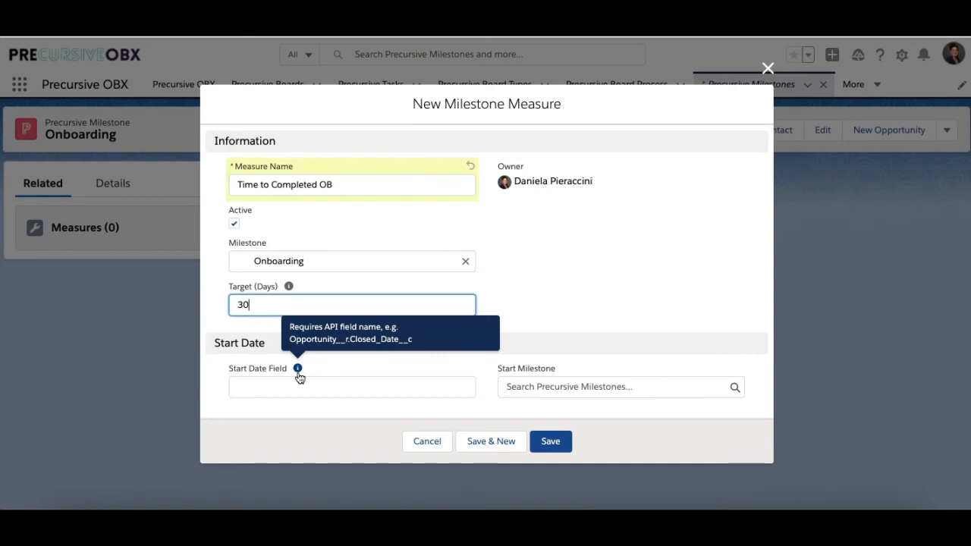
pyautogui.click(290, 386)
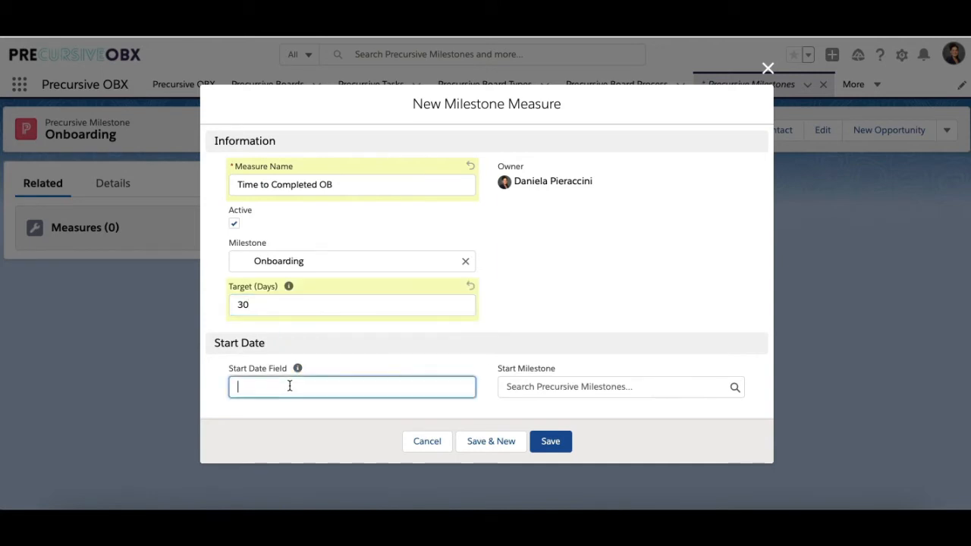
pyautogui.write('Opportunity__r.Closed_Date__c')
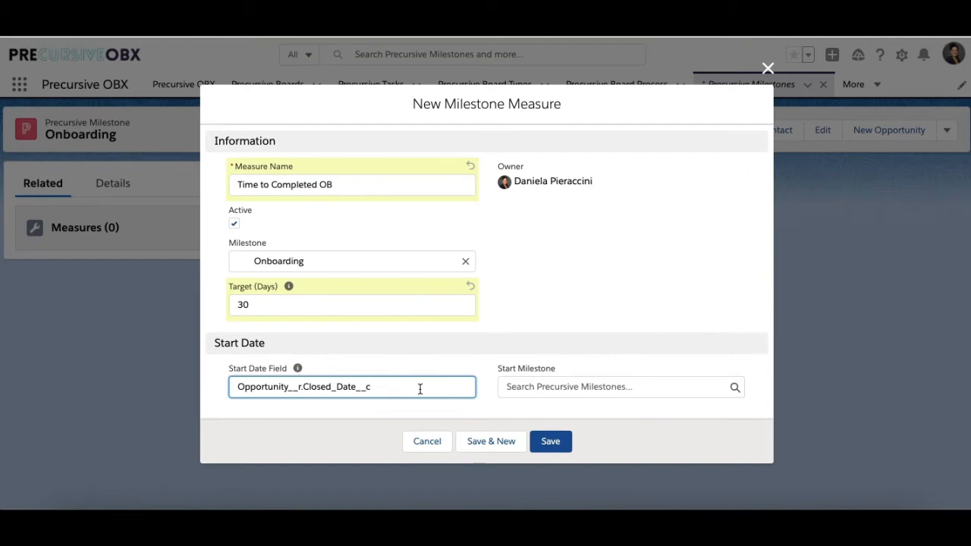
pyautogui.hotkey('ctrl', 'a')
pyautogui.press('BackSpace')
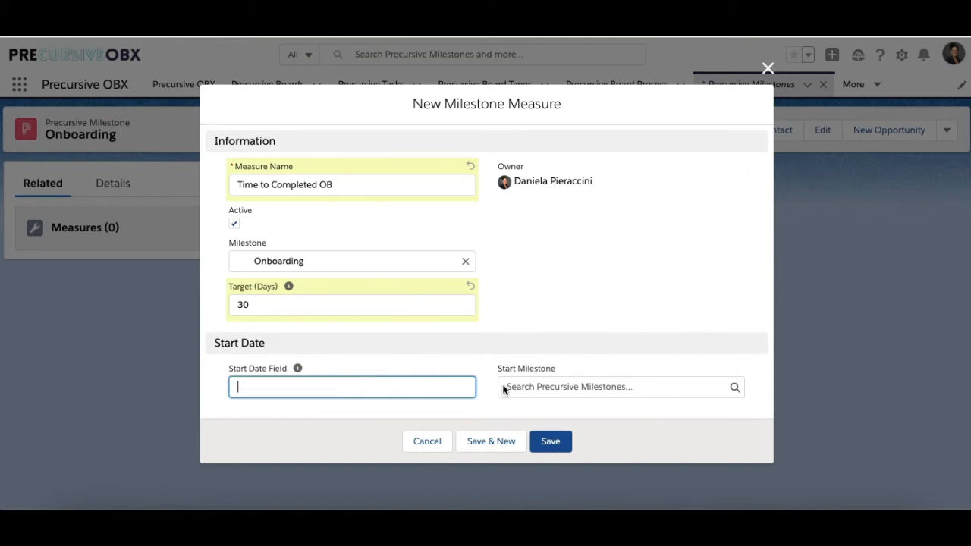
# Set the measure's start milestone to Kick-off and save the measure.
pyautogui.click(551, 389)
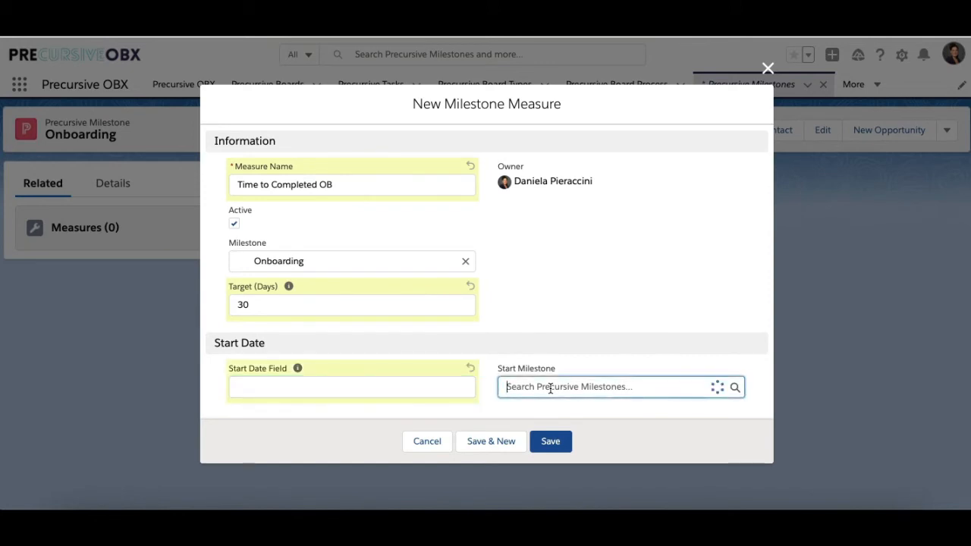
pyautogui.write('kick')
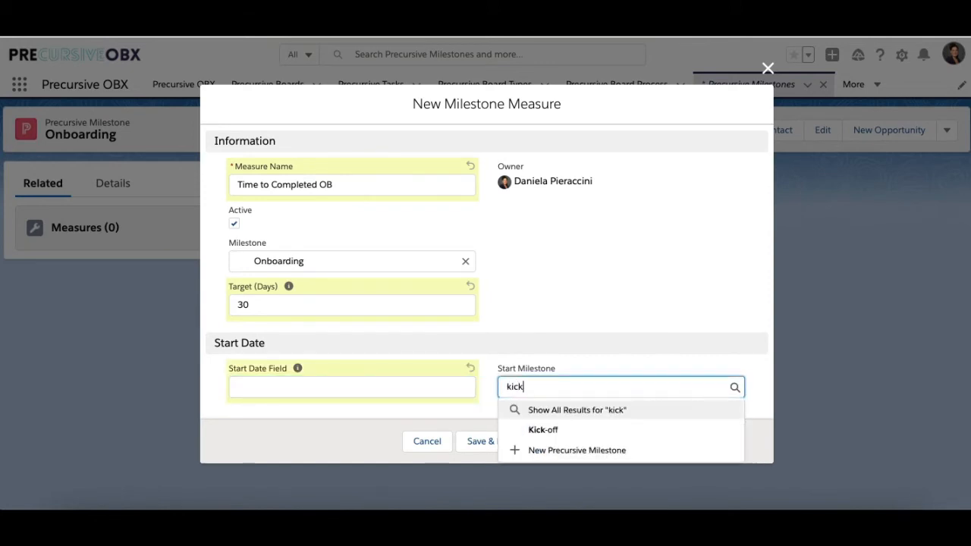
pyautogui.click(543, 430)
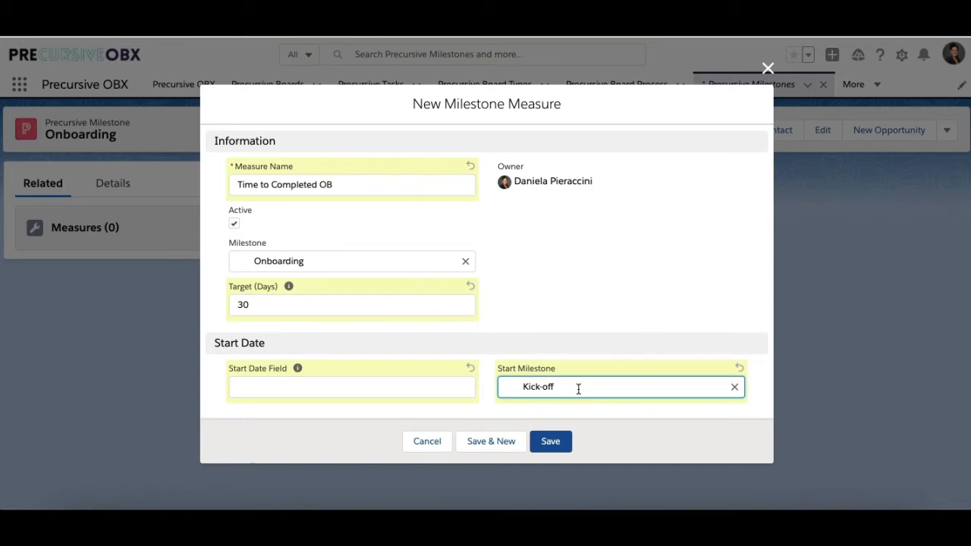
pyautogui.click(552, 437)
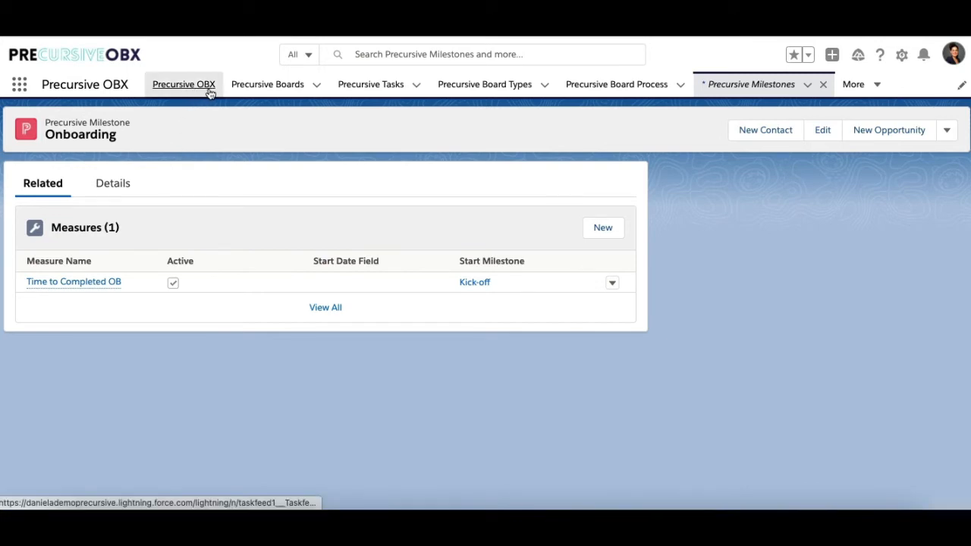
# Assign the Kick-off milestone to the Kickoff Call task on the Outcome Driven Implementation - Customer board and save it.
pyautogui.click(183, 85)
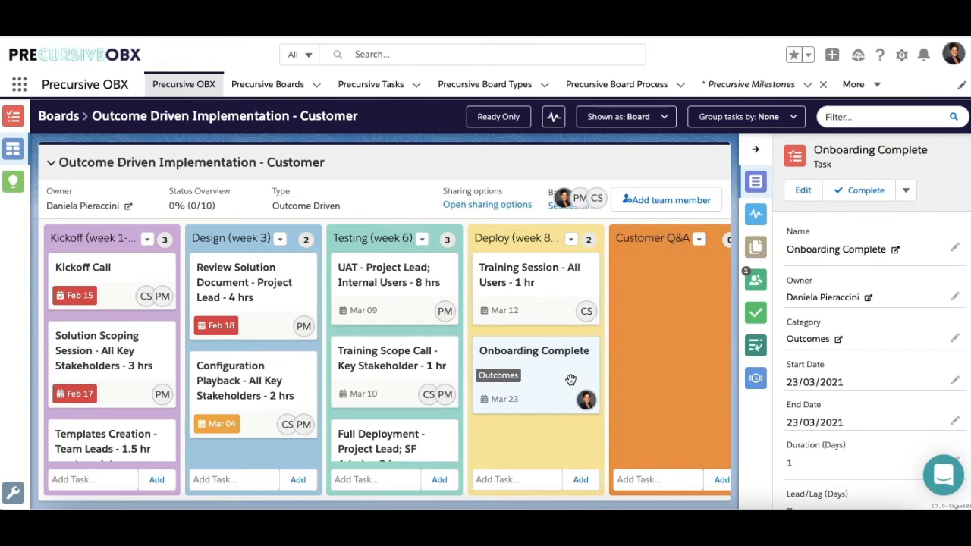
pyautogui.click(144, 273)
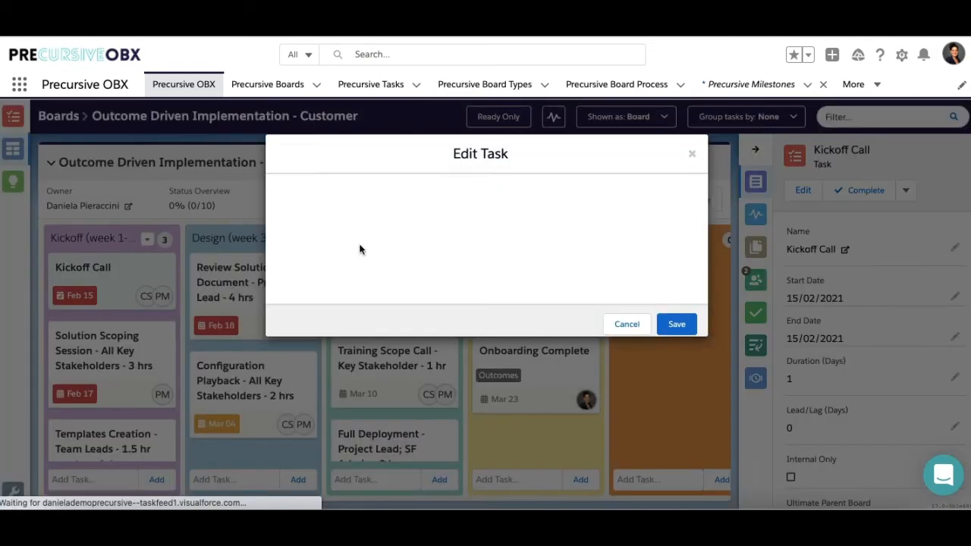
pyautogui.scroll(-10, 392, 319)
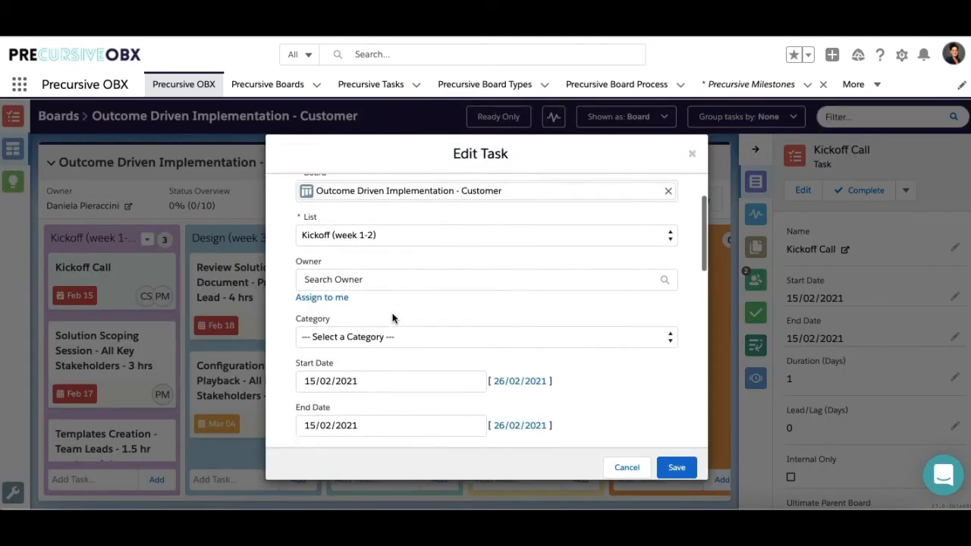
pyautogui.scroll(-2, 392, 319)
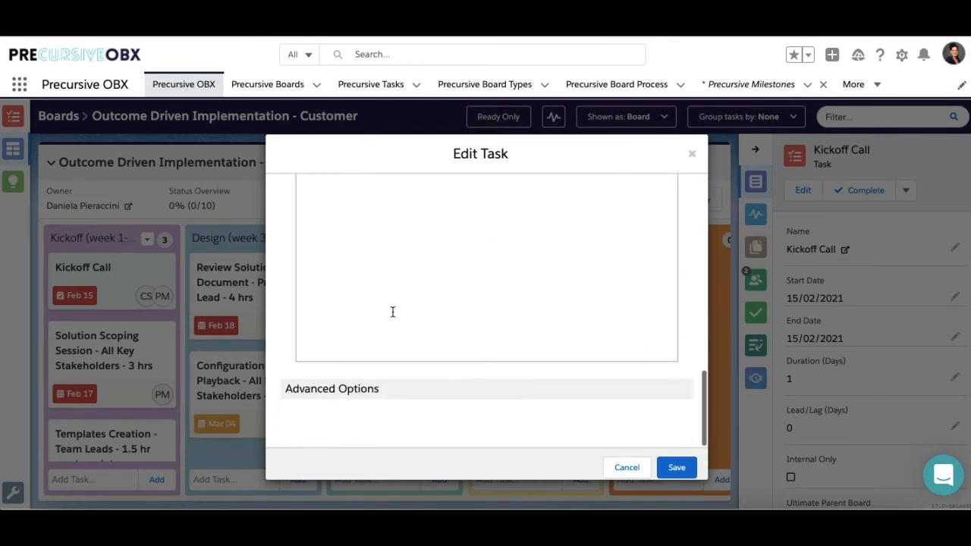
pyautogui.click(349, 391)
pyautogui.scroll(-3, 417, 395)
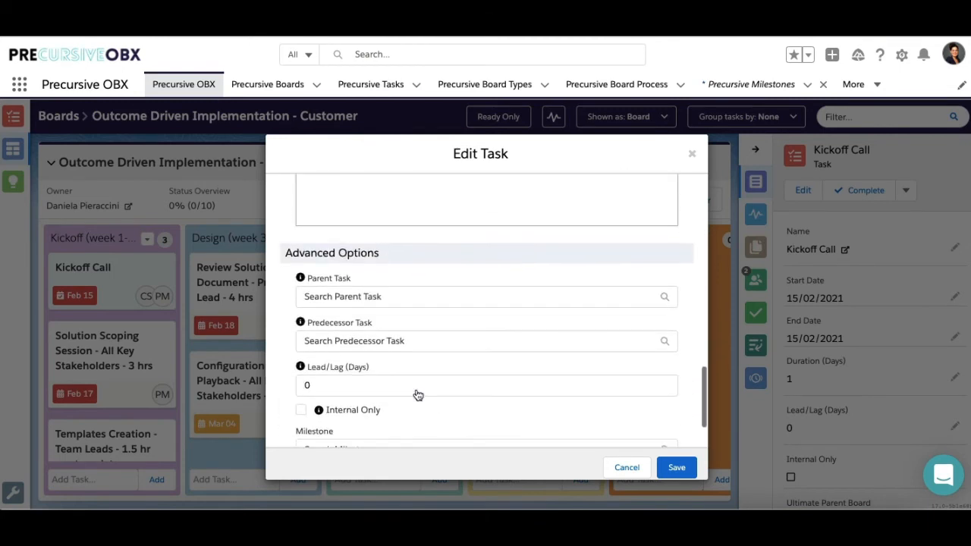
pyautogui.click(324, 377)
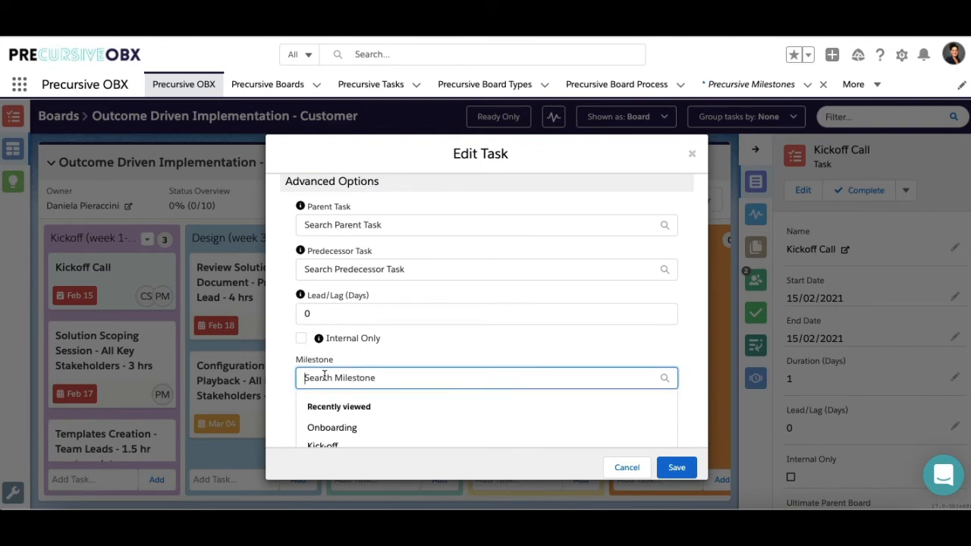
pyautogui.write('kick')
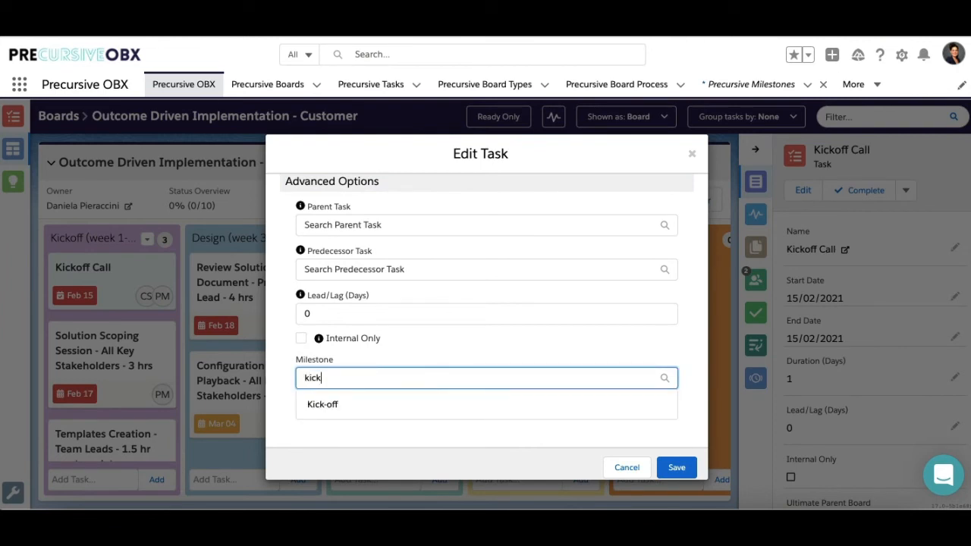
pyautogui.click(325, 406)
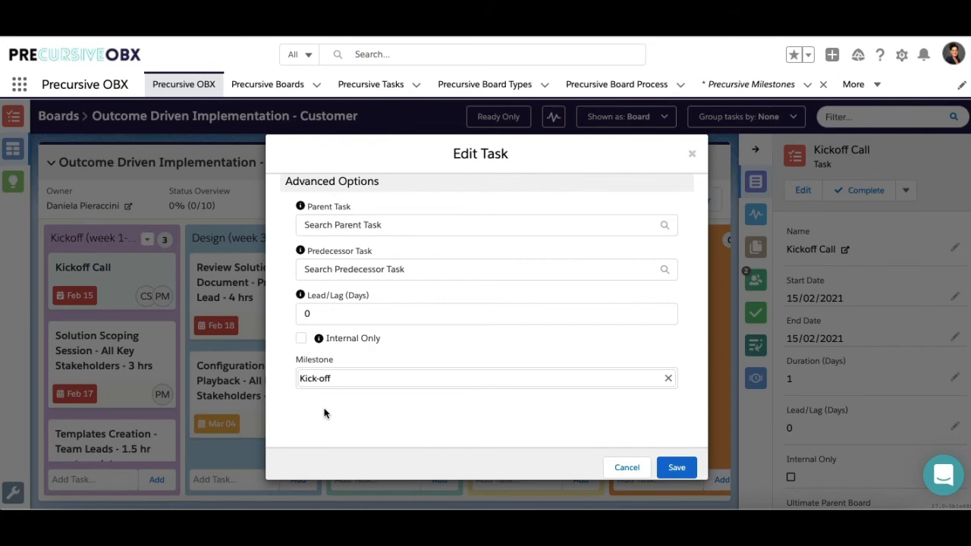
pyautogui.click(675, 471)
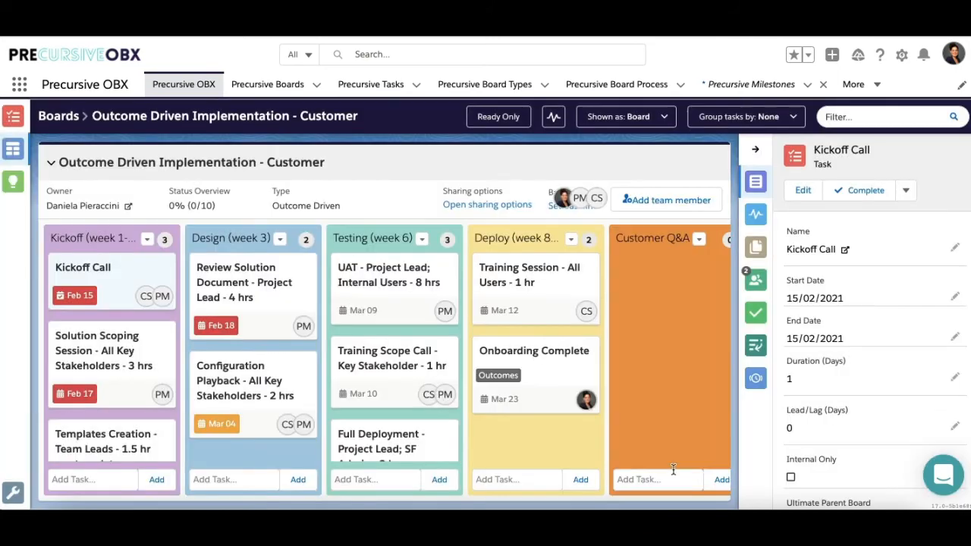
# Assign the Onboarding milestone to the Onboarding Complete task in the Deploy list and save it.
pyautogui.doubleClick(566, 371)
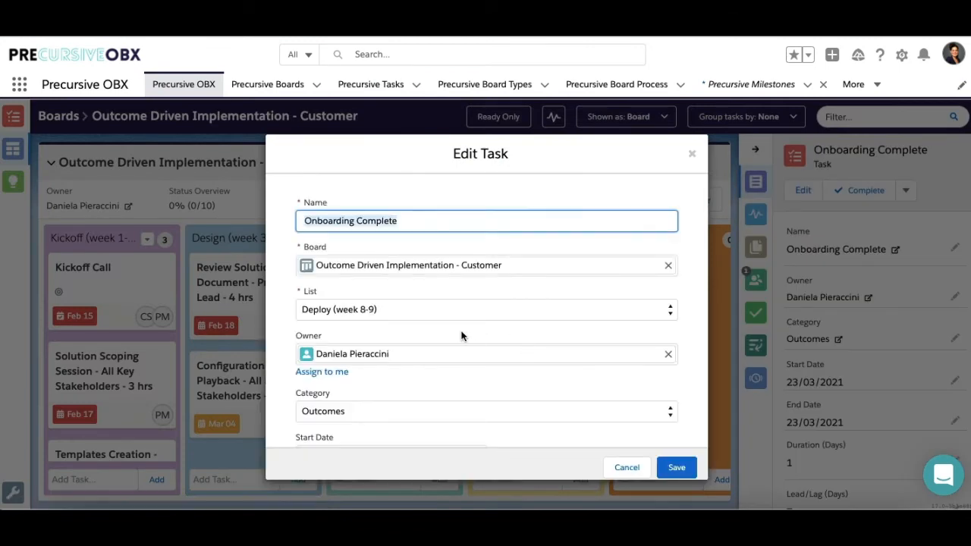
pyautogui.scroll(-10, 460, 336)
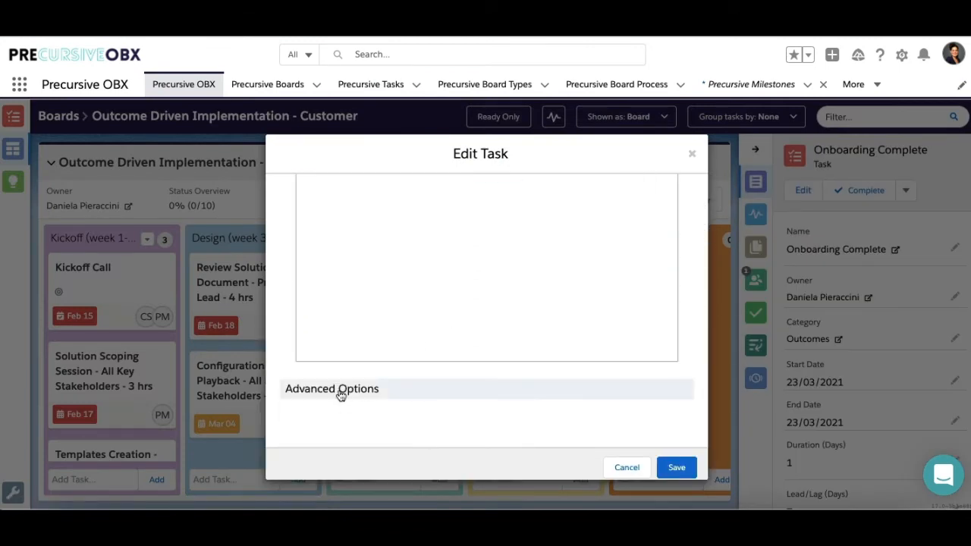
pyautogui.click(341, 391)
pyautogui.scroll(-3, 375, 379)
pyautogui.click(361, 374)
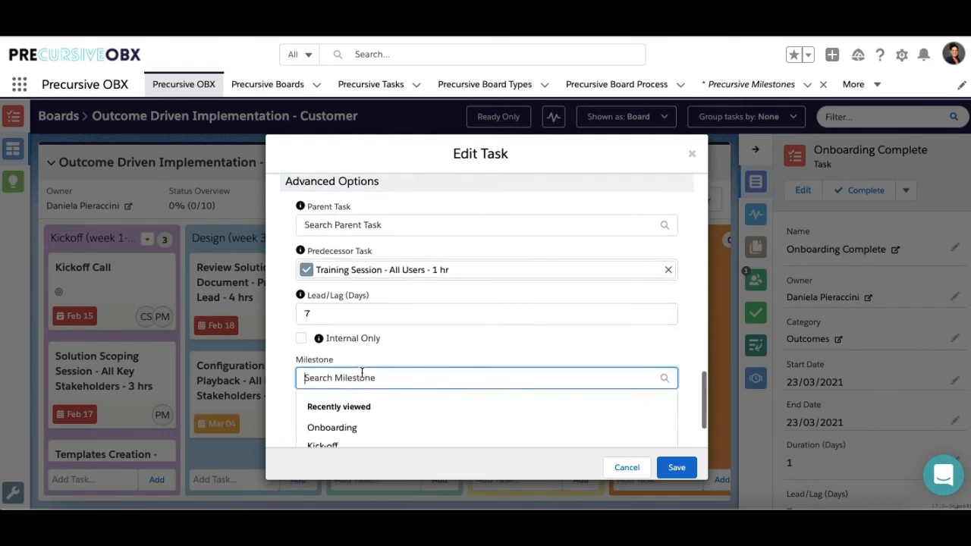
pyautogui.write('on')
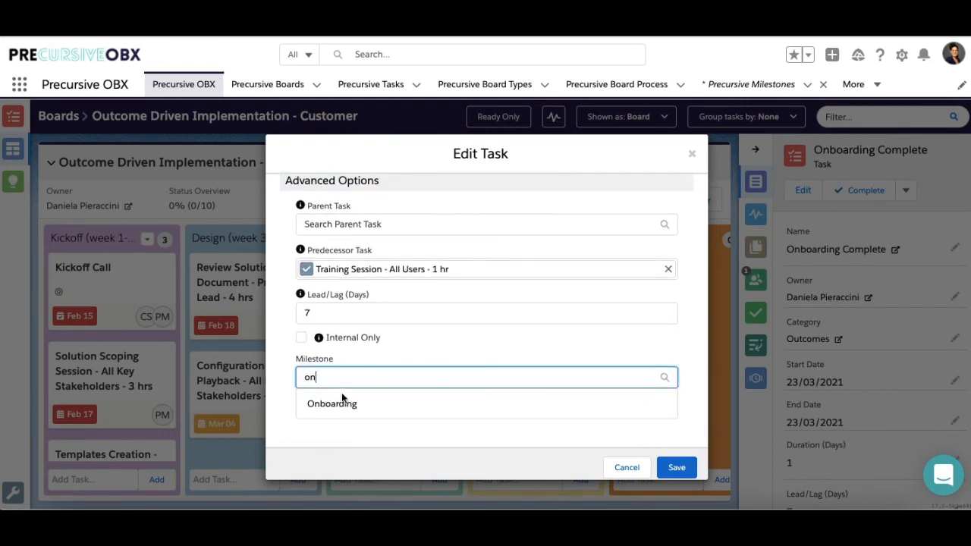
pyautogui.click(341, 402)
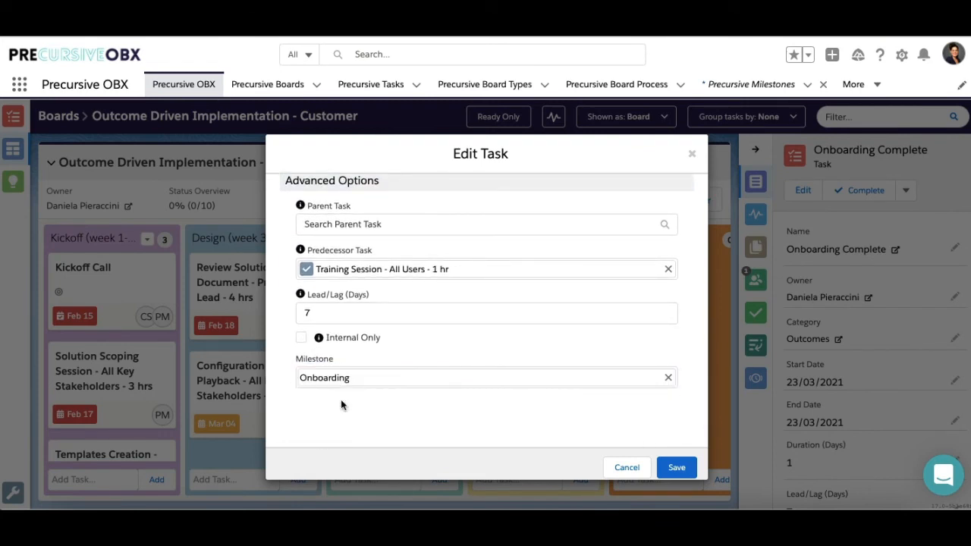
pyautogui.click(676, 468)
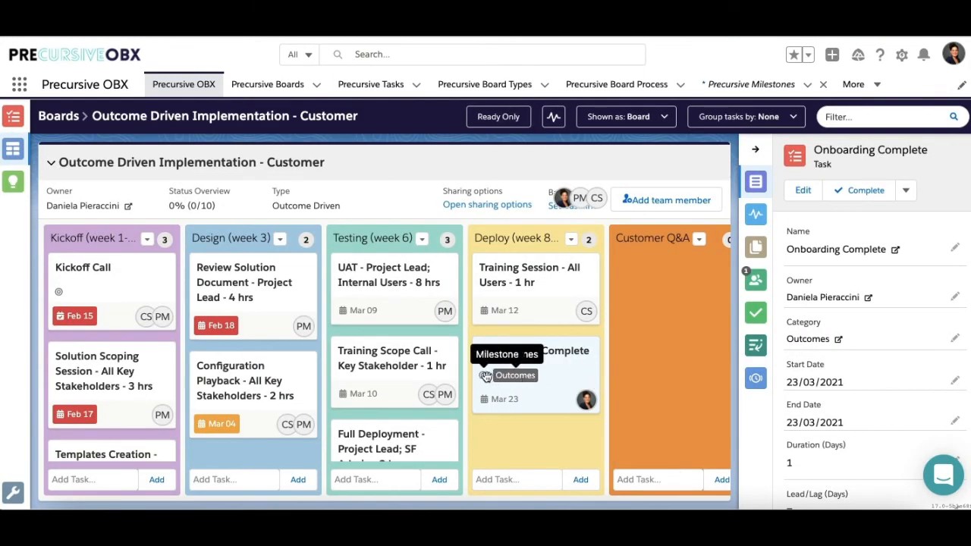
pyautogui.moveTo(487, 391)
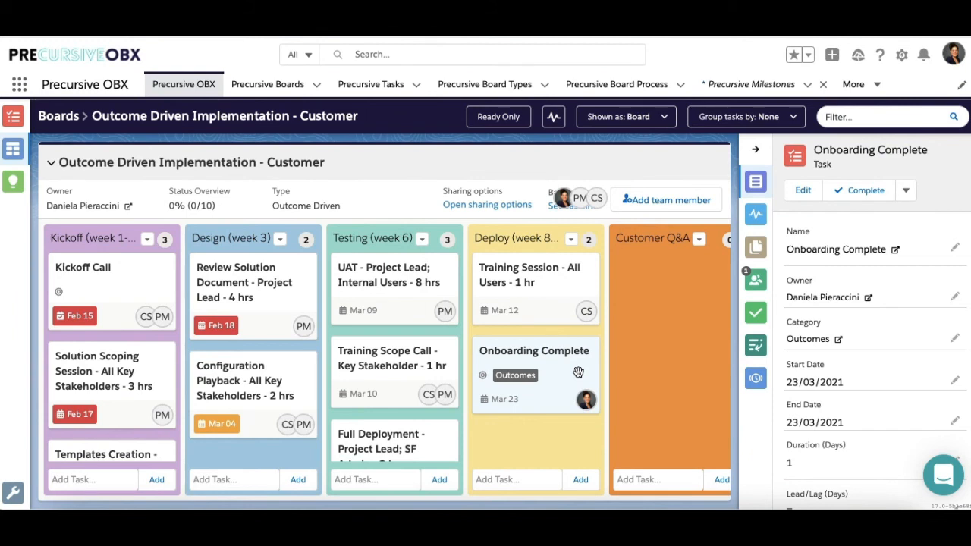
pyautogui.click(293, 166)
pyautogui.click(833, 217)
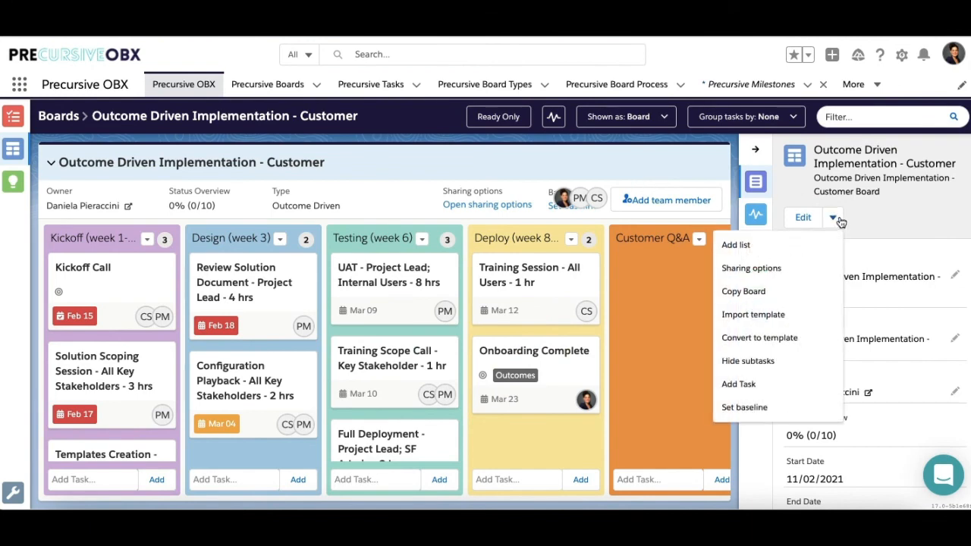
pyautogui.click(769, 338)
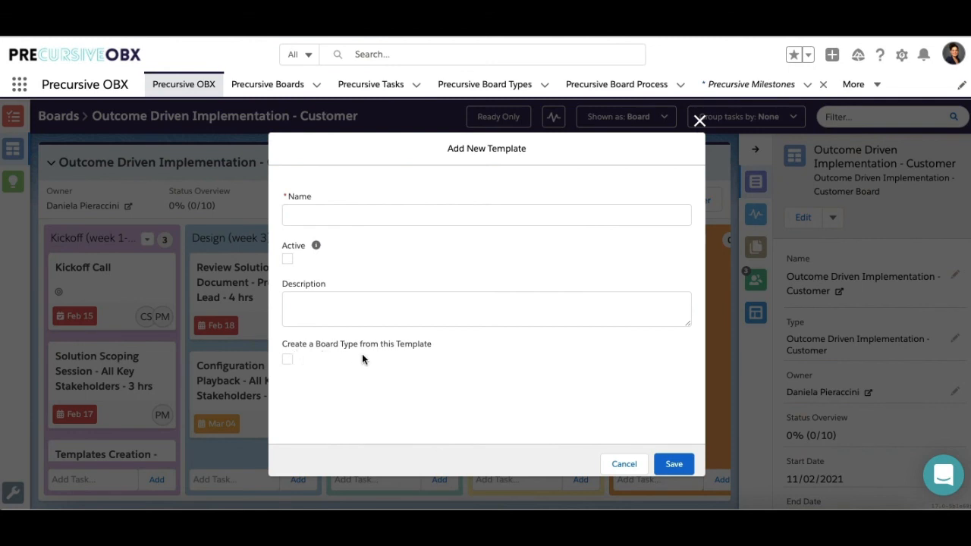
pyautogui.click(625, 464)
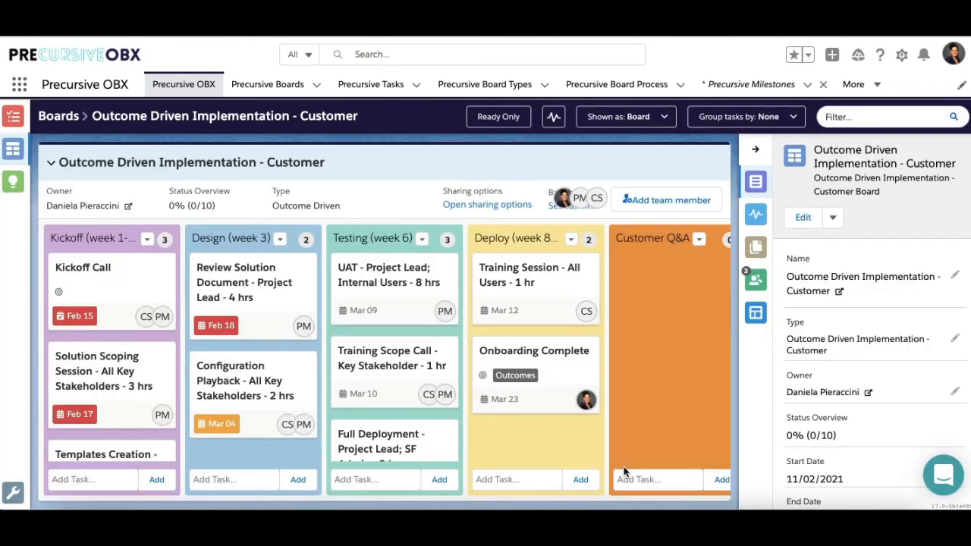